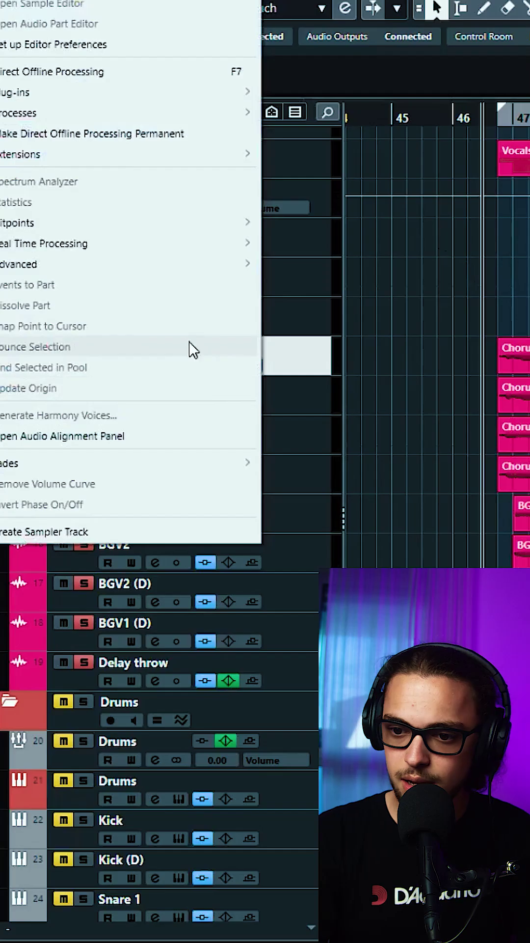
Open the Audio Alignment Panel from the Audio menu, with Chorus Lead as reference.
left_click(180, 437)
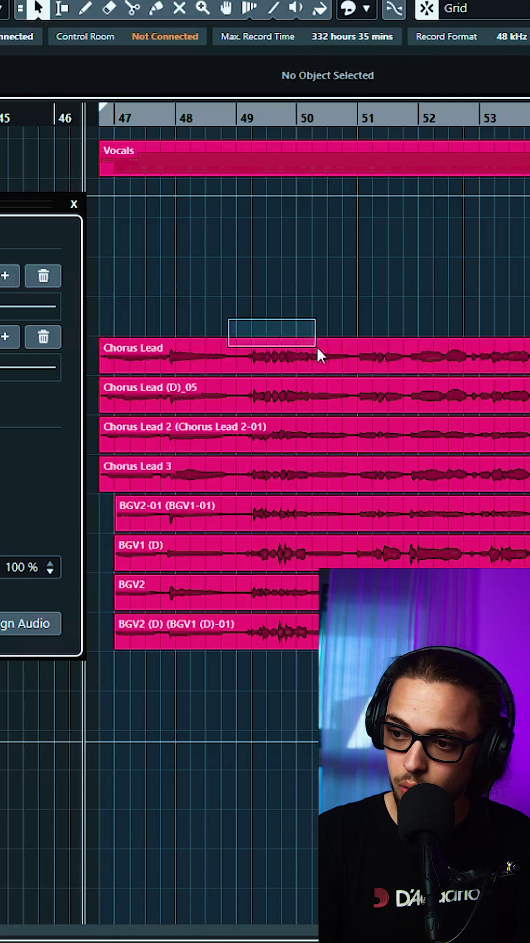
Set Chorus Lead as the reference and extend the selection down to the BGV2 (D) take.
left_click_drag(316, 348, 283, 349)
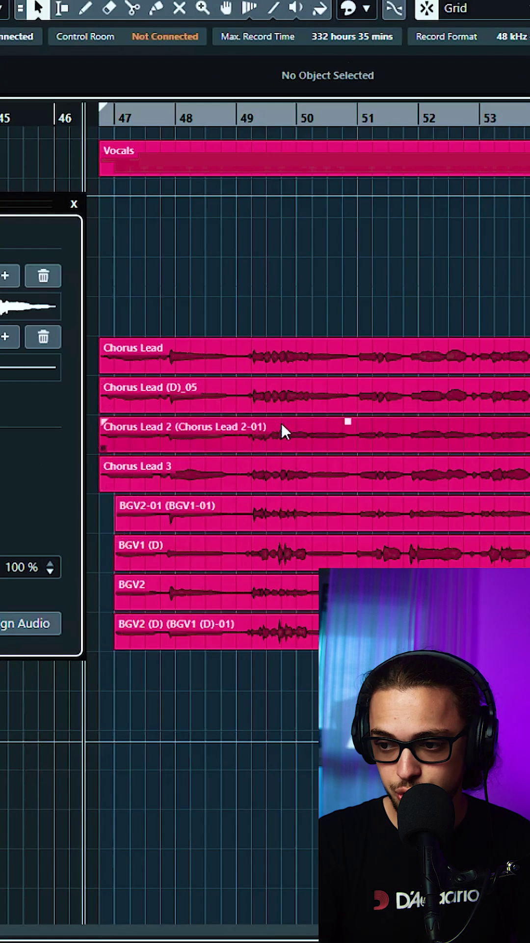
left_click(280, 431)
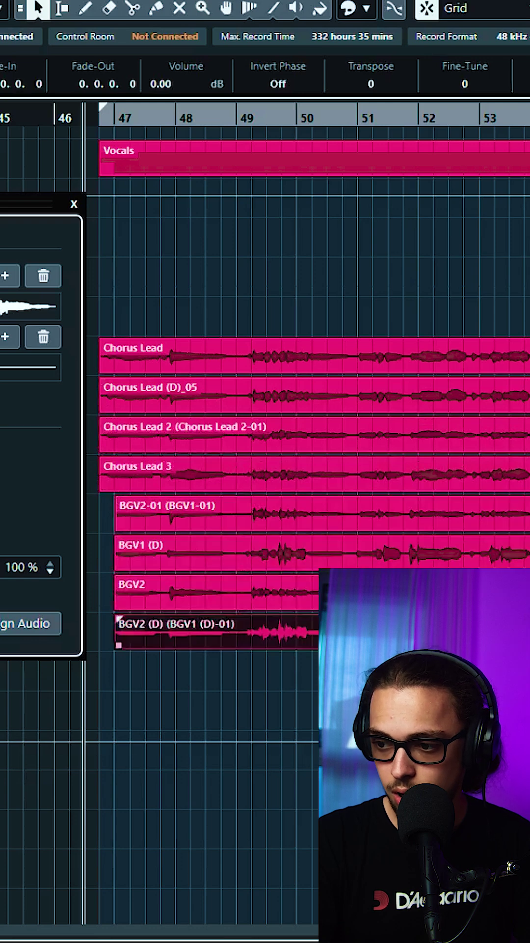